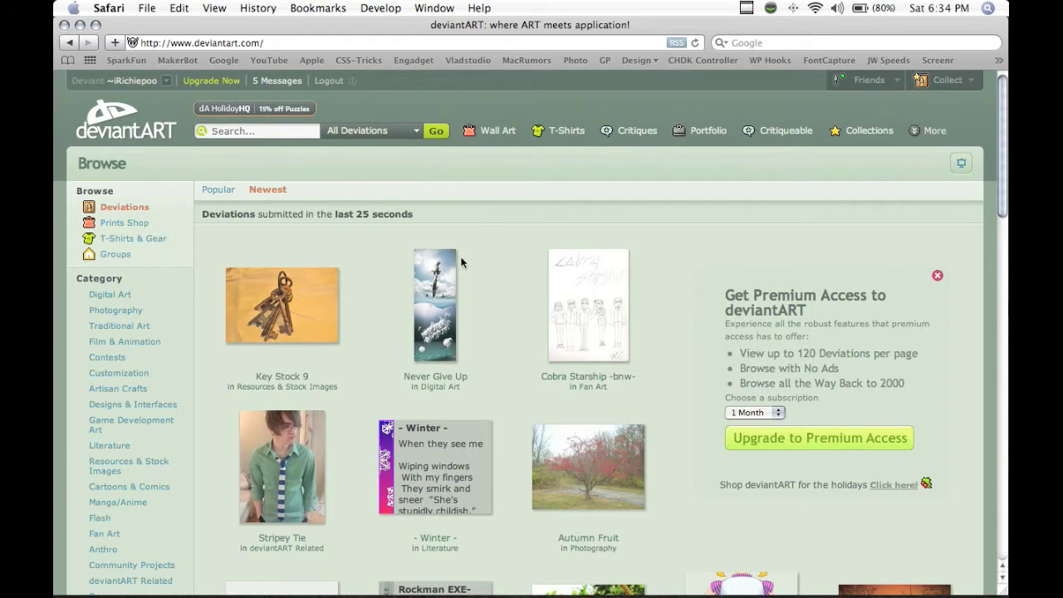
Narrow deviantART's categories from Resources & Stock Images through Application Resources to Photoshop Brushes
scroll(524, 252, "down", 3)
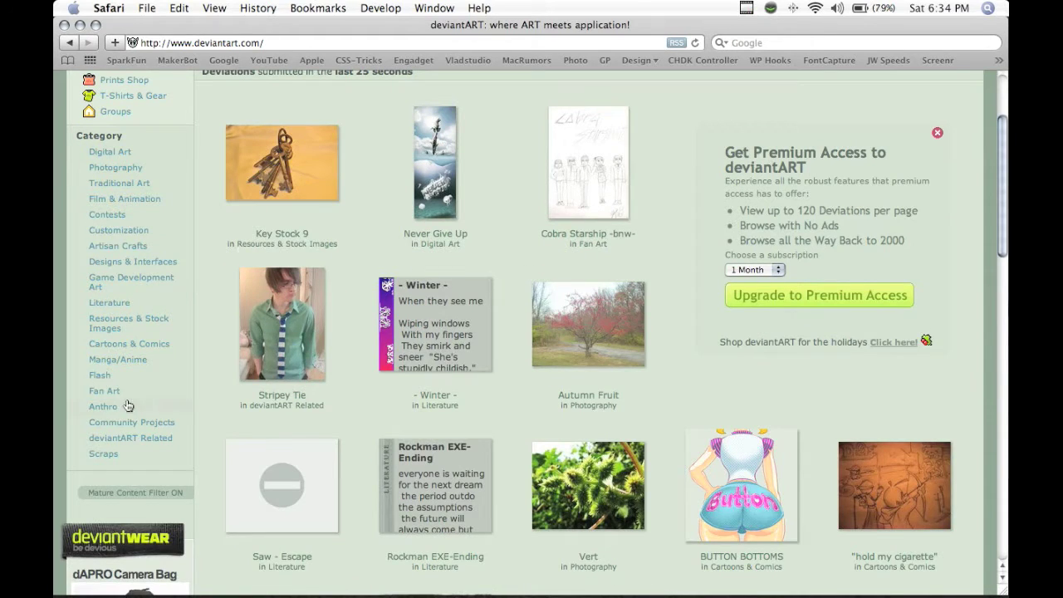
left_click(104, 324)
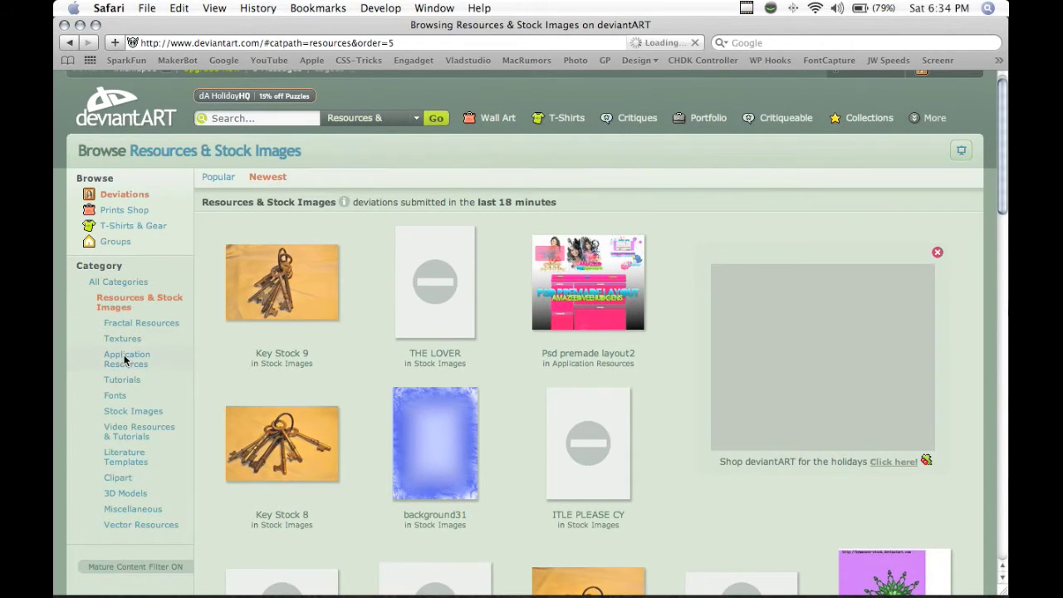
left_click(125, 361)
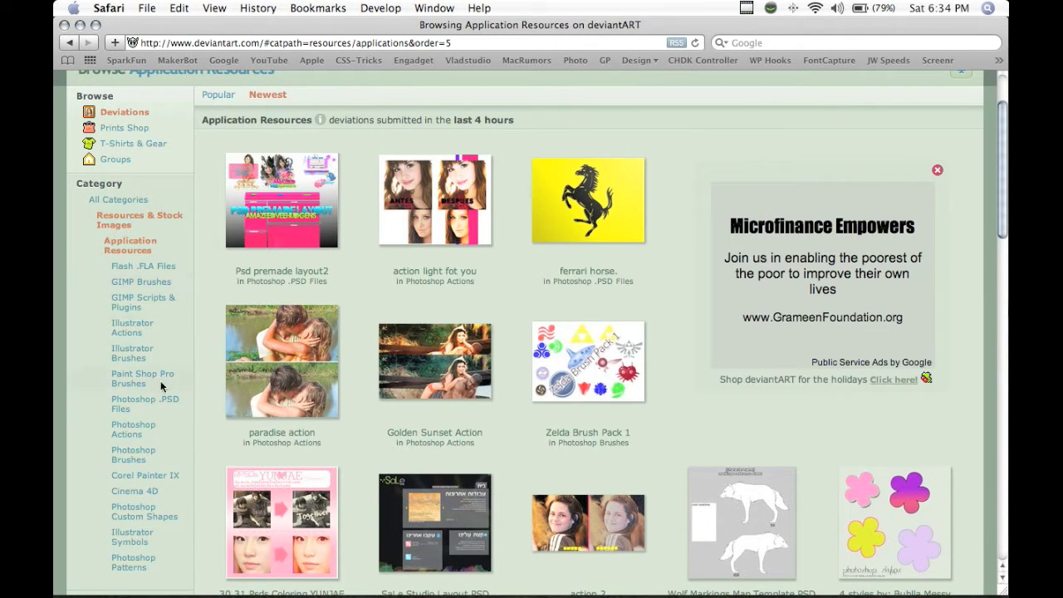
left_click(137, 454)
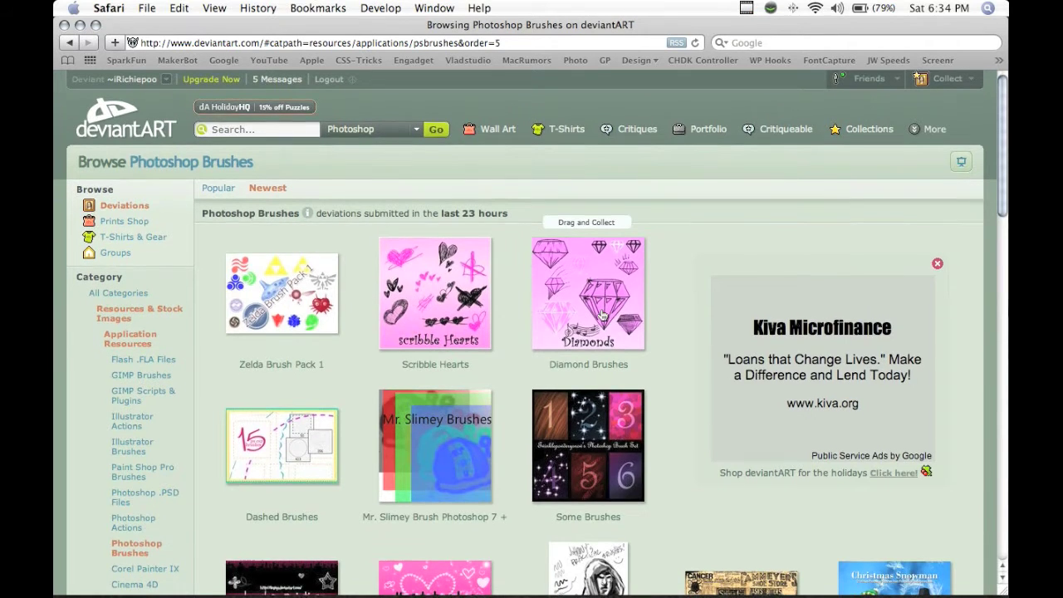
Browse the newest Photoshop brushes, paging to the next page and back
scroll(606, 316, "down", 3)
scroll(601, 314, "down", 4)
scroll(600, 313, "down", 3)
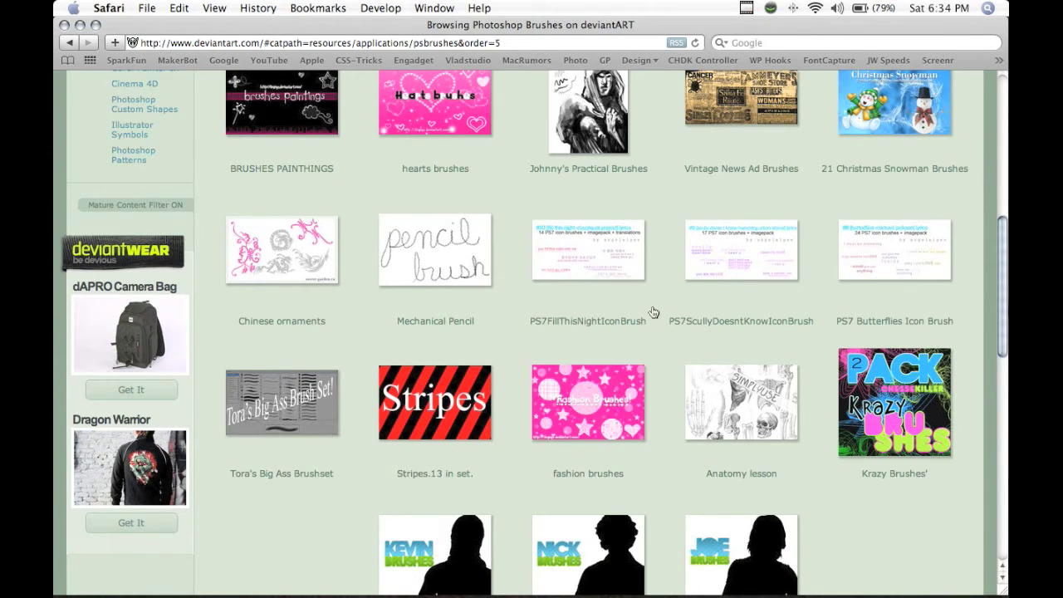
scroll(570, 256, "down", 2)
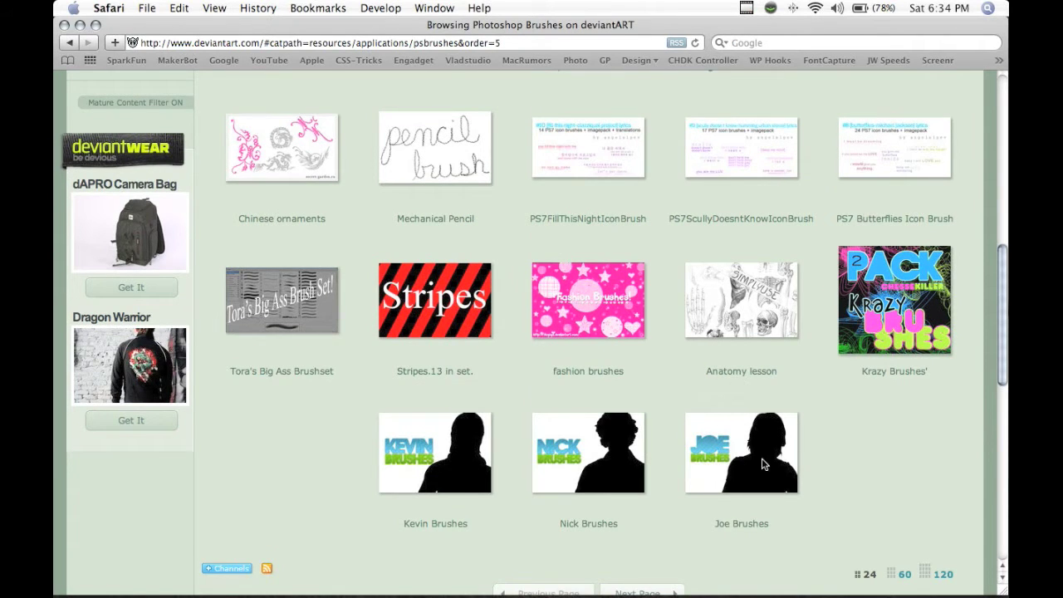
scroll(764, 465, "down", 4)
left_click(637, 384)
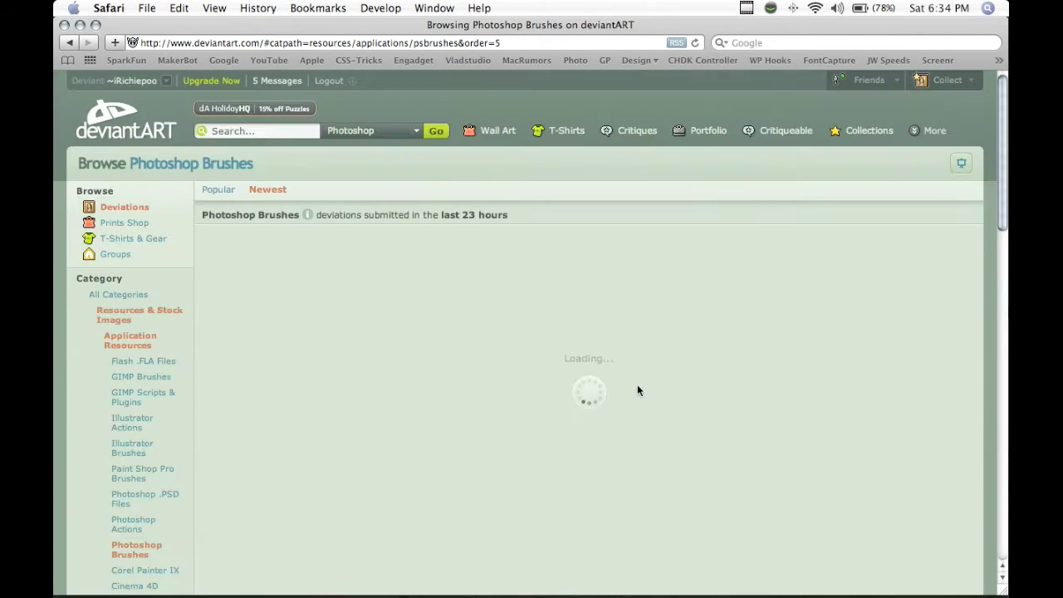
scroll(505, 318, "down", 5)
scroll(573, 399, "down", 5)
scroll(574, 394, "down", 4)
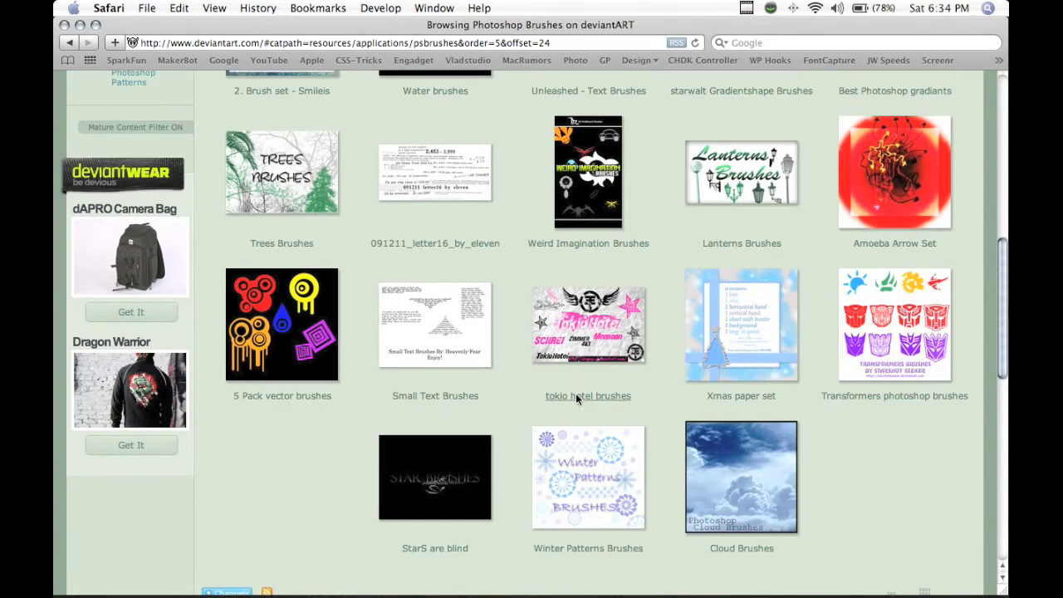
scroll(523, 511, "down", 1)
left_click(557, 556)
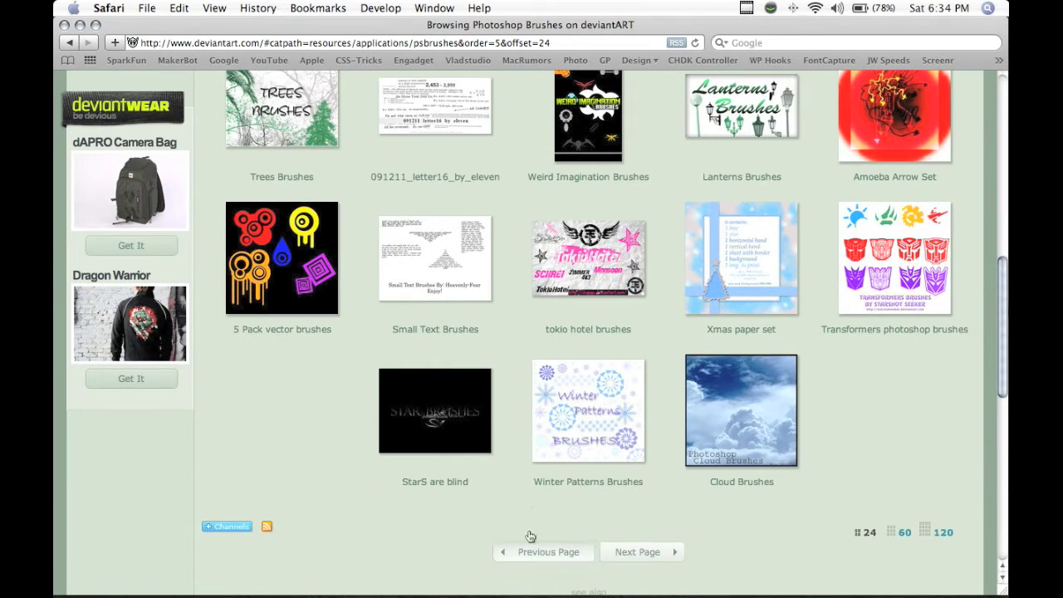
Open the page for Tora's Big Ass Brushset by kuroitora
scroll(359, 357, "down", 8)
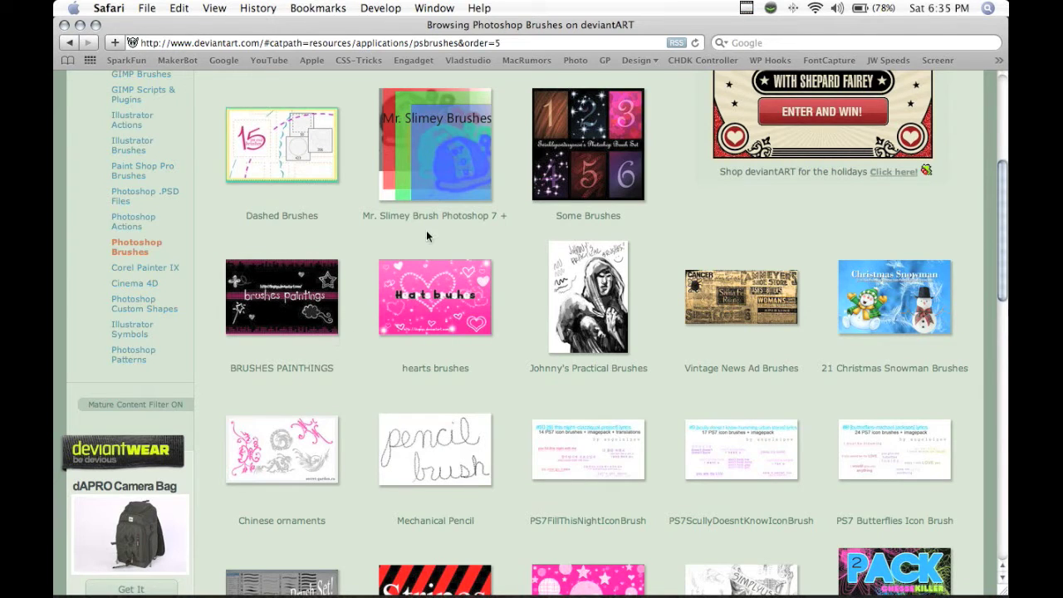
scroll(420, 232, "down", 5)
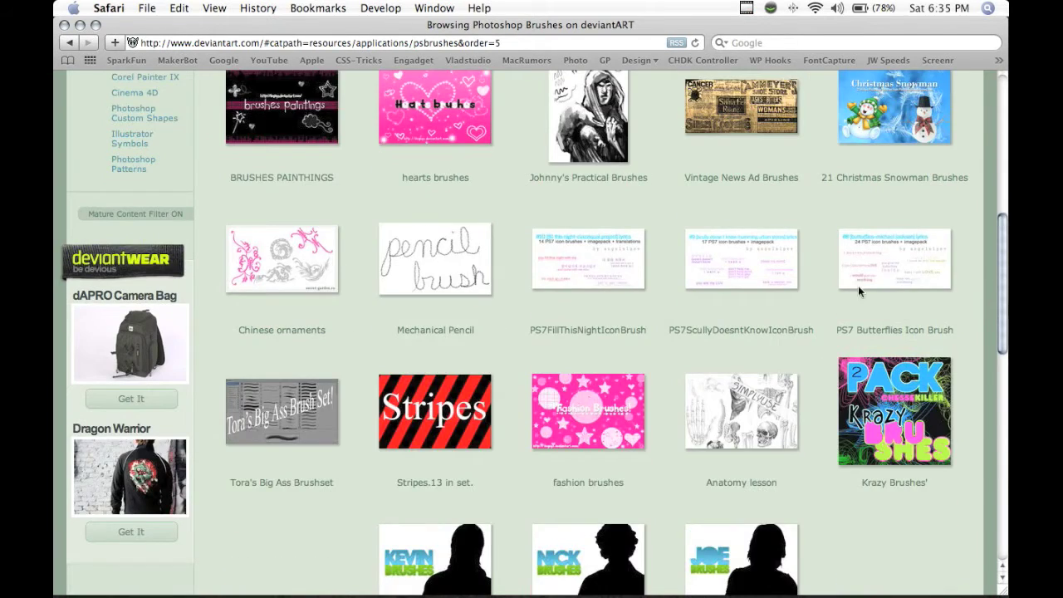
scroll(525, 274, "down", 5)
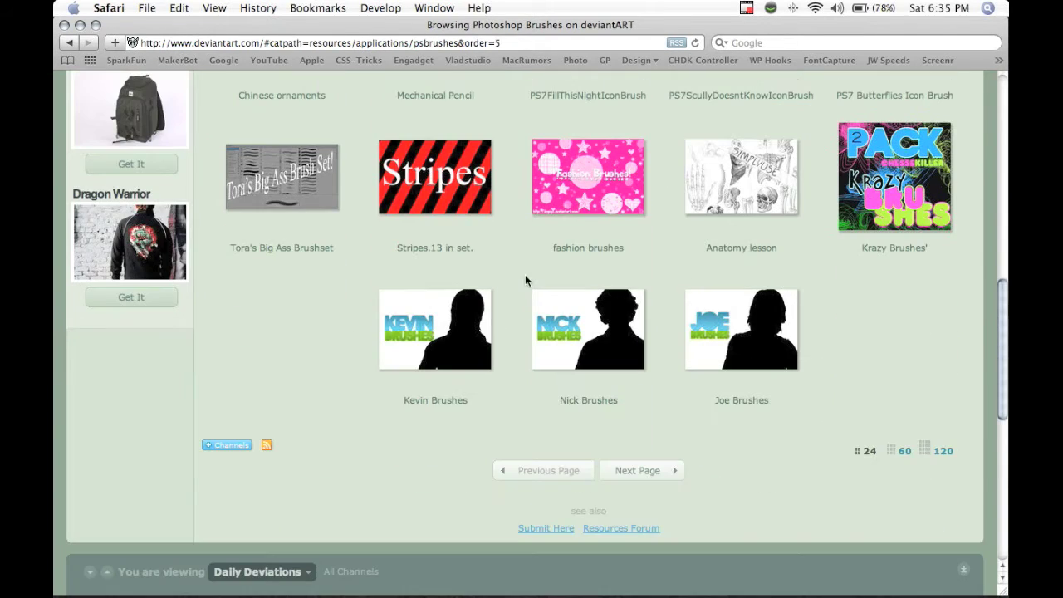
left_click(277, 186)
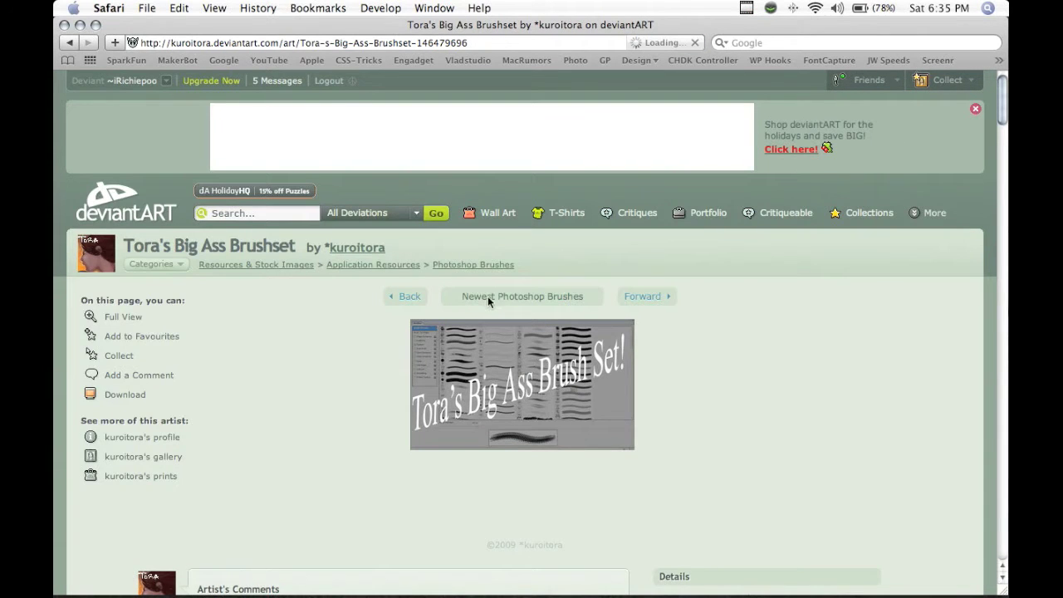
Download Tora's brushset as the 40.2 MB file bigassbrushes.abr
scroll(485, 297, "down", 5)
scroll(485, 298, "up", 4)
scroll(475, 291, "up", 1)
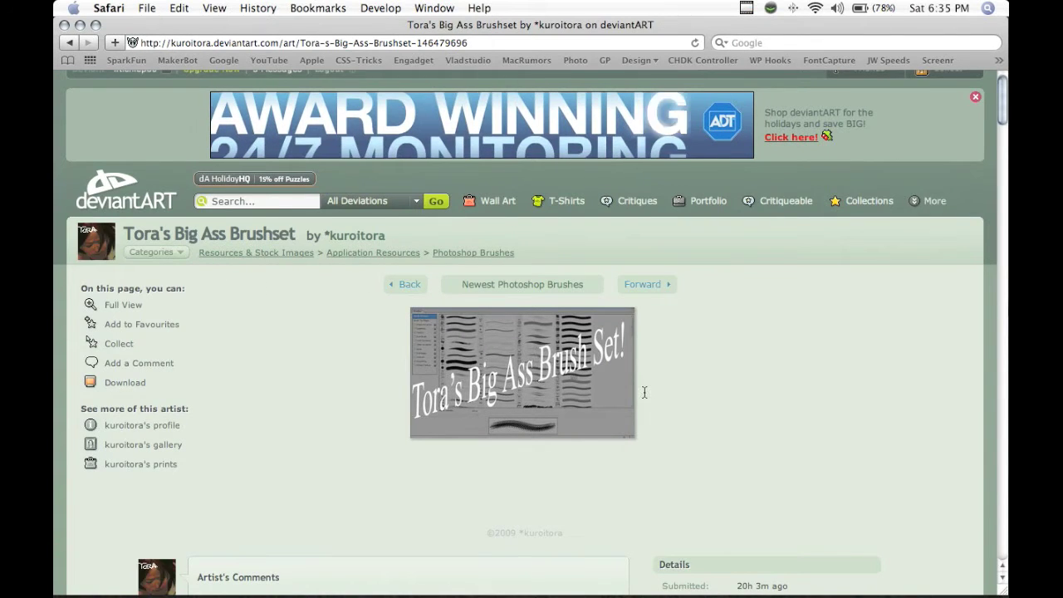
scroll(644, 391, "down", 5)
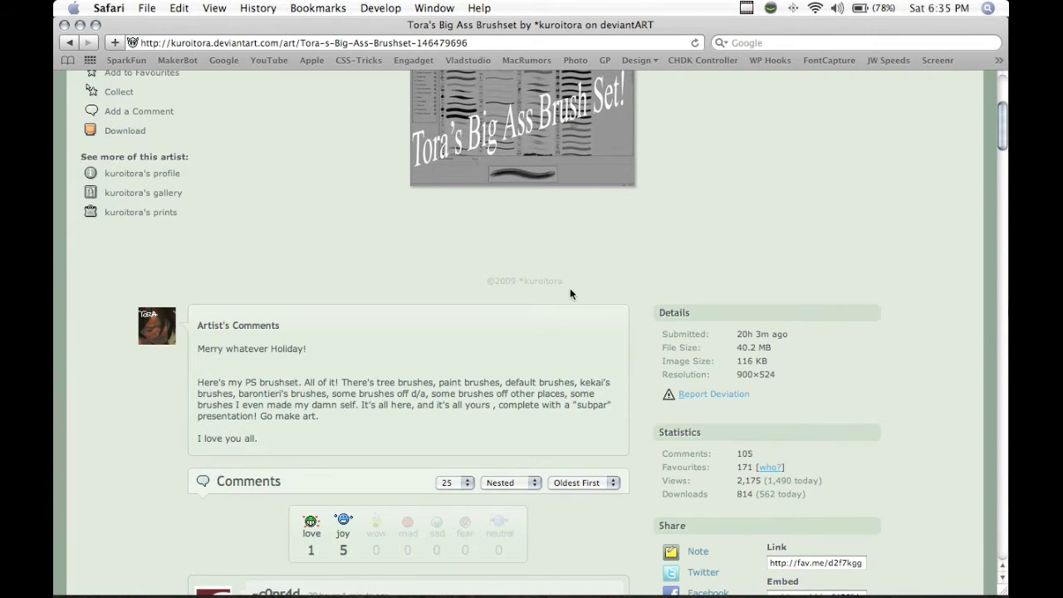
scroll(567, 296, "up", 5)
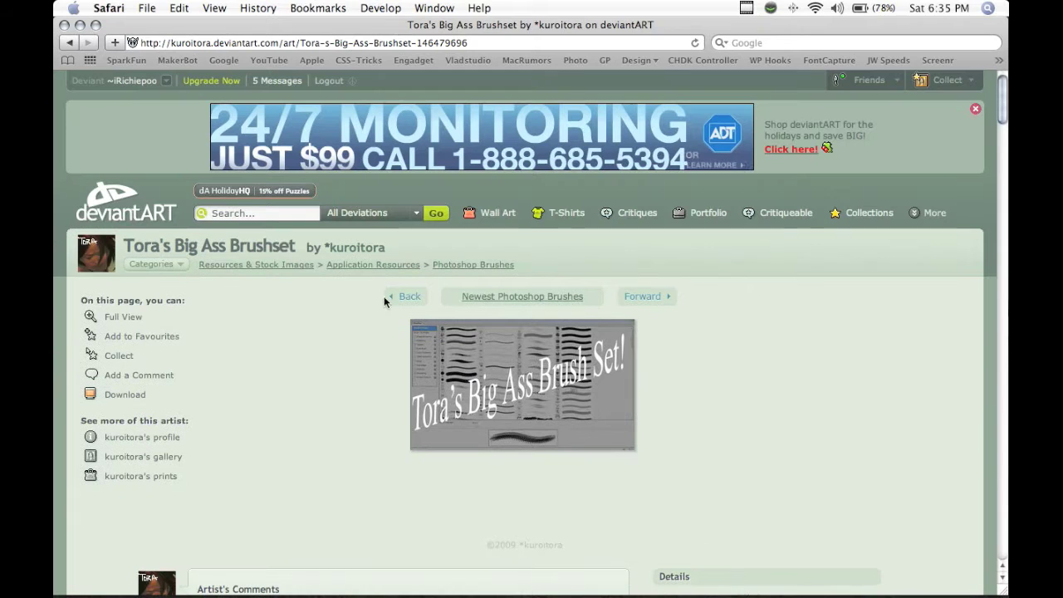
left_click(122, 396)
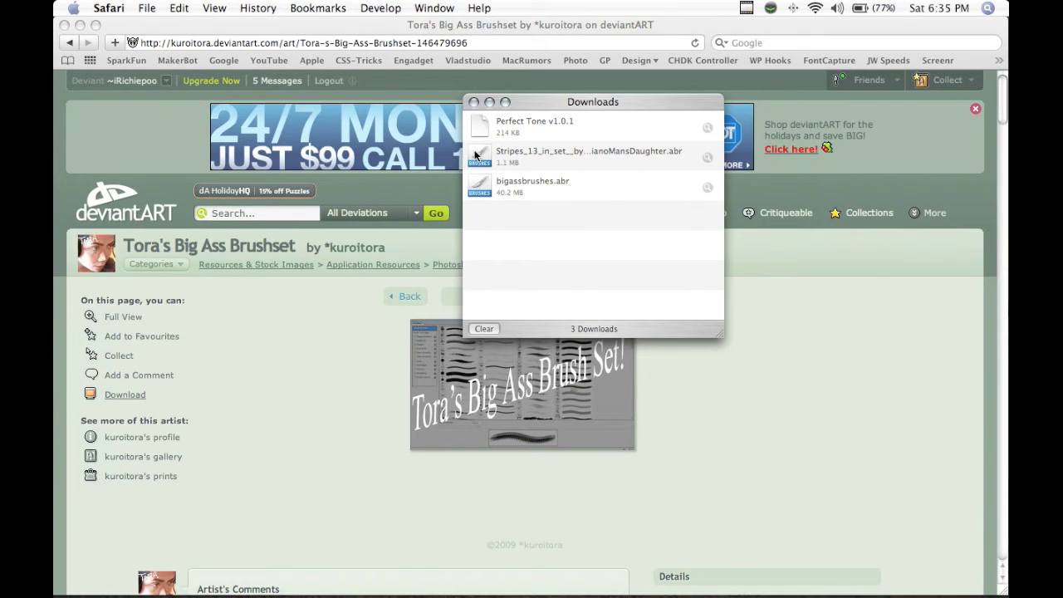
Close the Safari Downloads window and the browser window
left_click(473, 101)
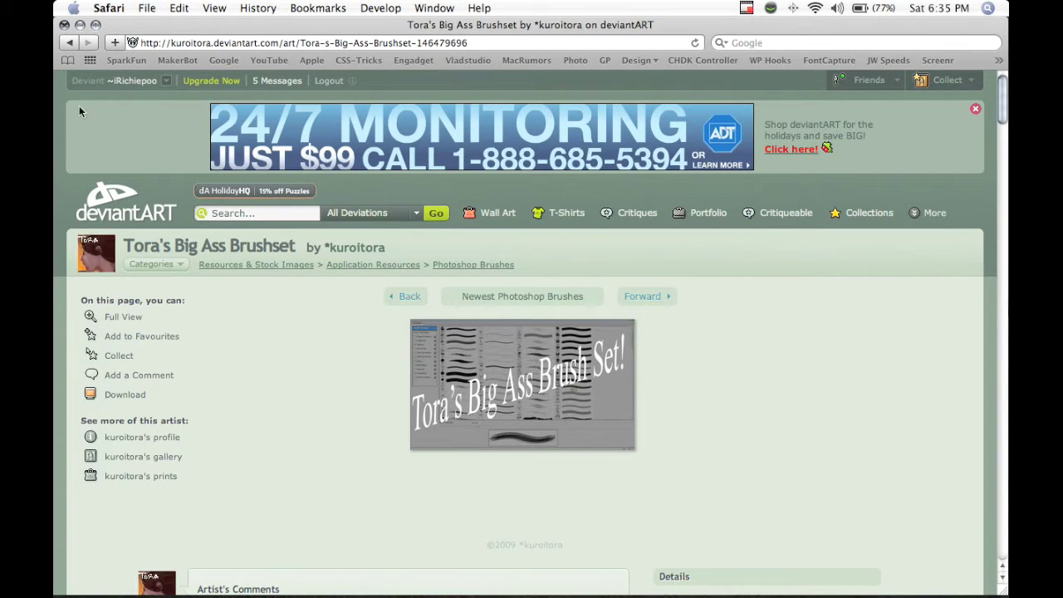
left_click(64, 26)
left_click(147, 152)
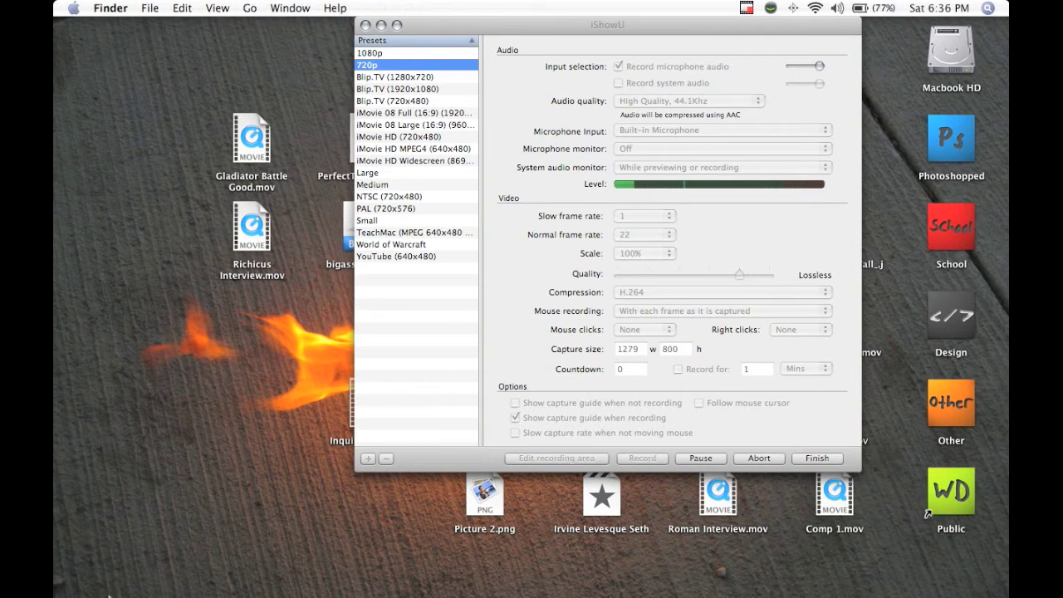
Navigate Finder through Applications > Adobe Photoshop Elements 6 > Presets into the Brushes folder
left_click(380, 26)
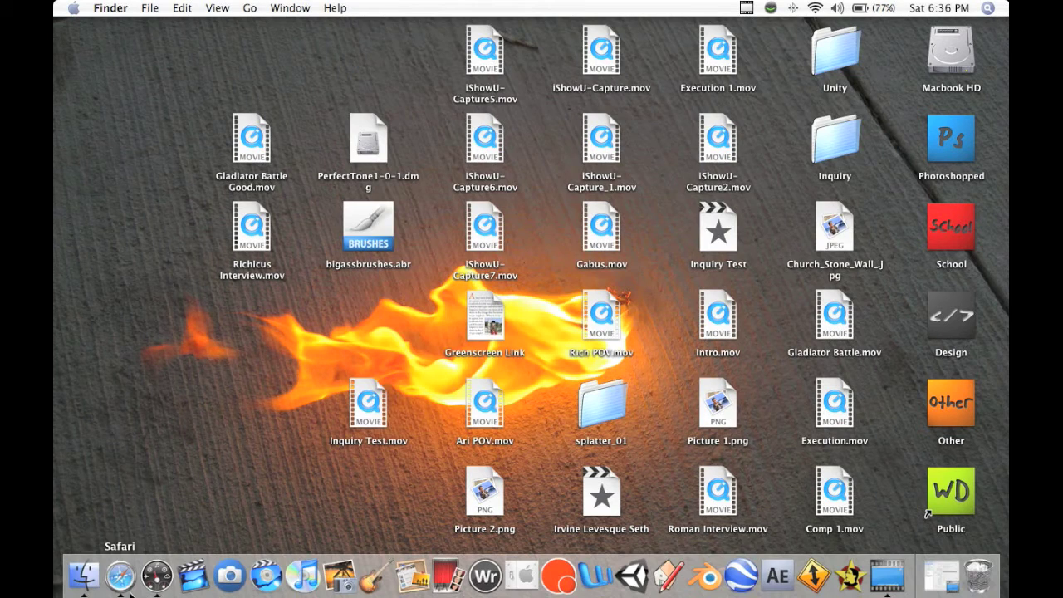
left_click(83, 577)
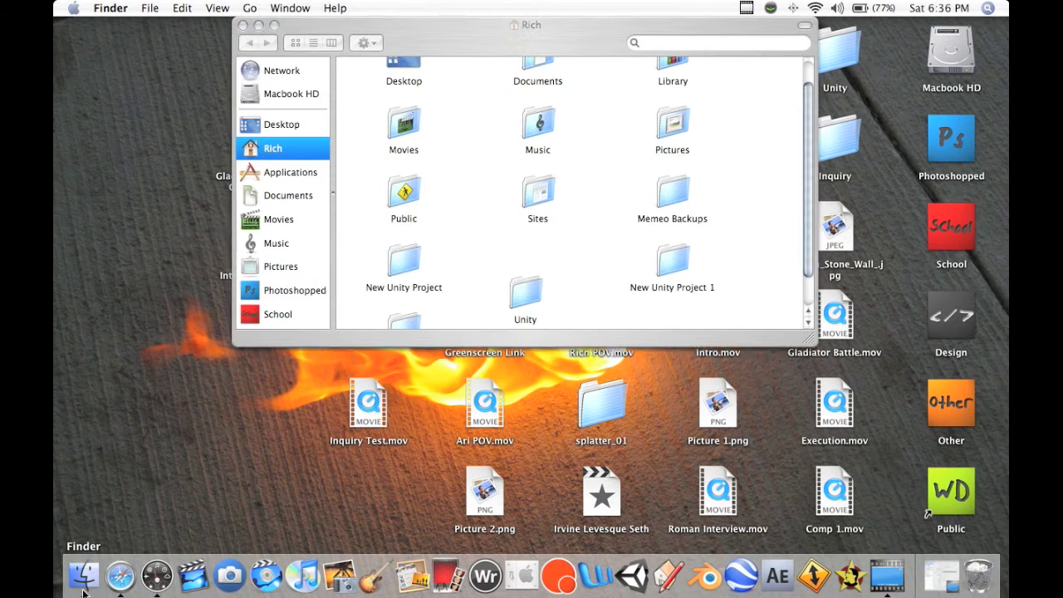
left_click(296, 173)
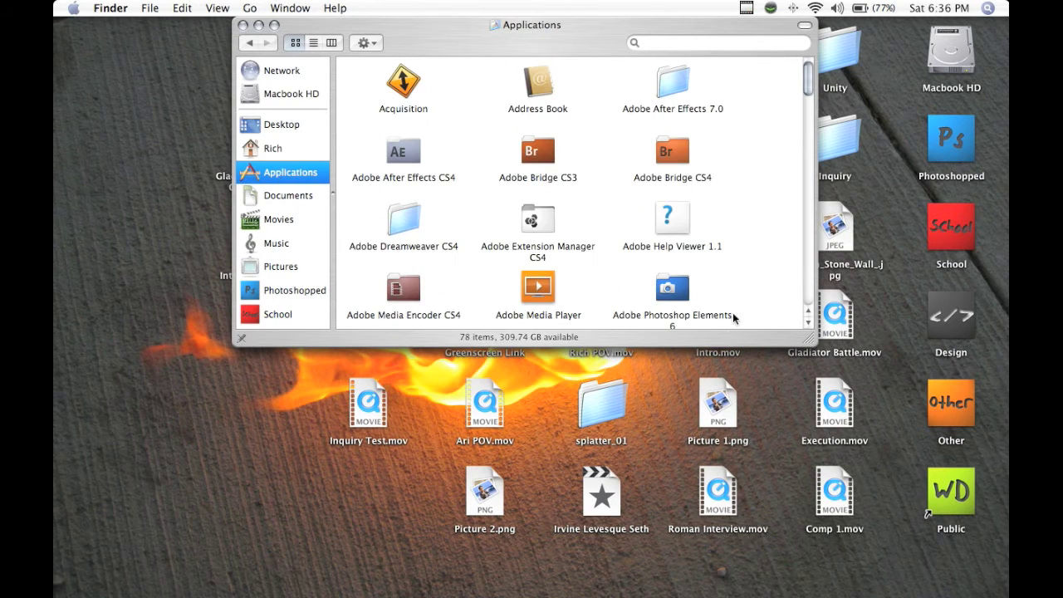
left_click(669, 284)
double_click(674, 285)
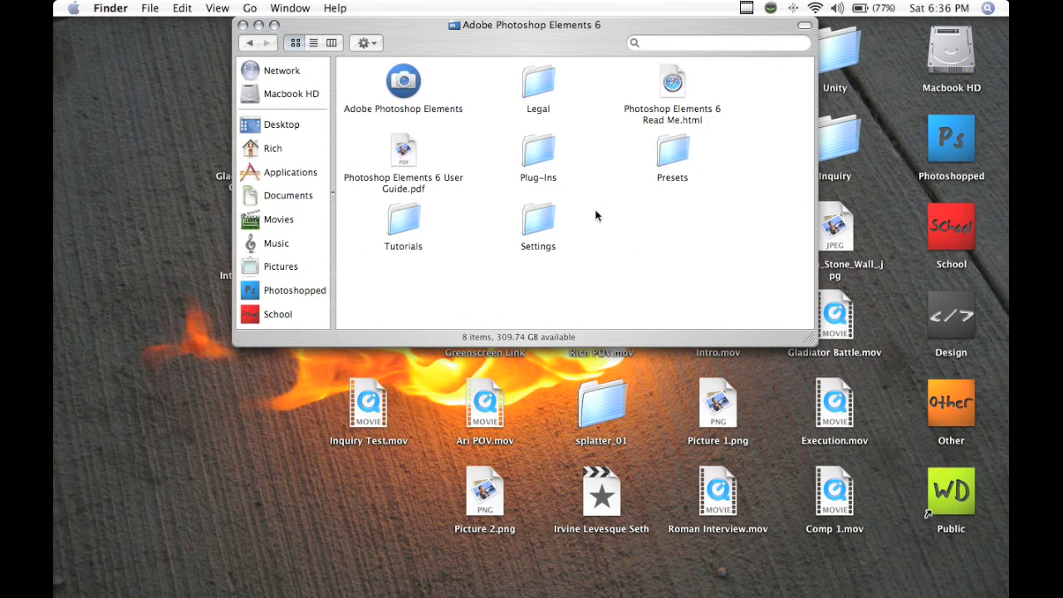
double_click(674, 153)
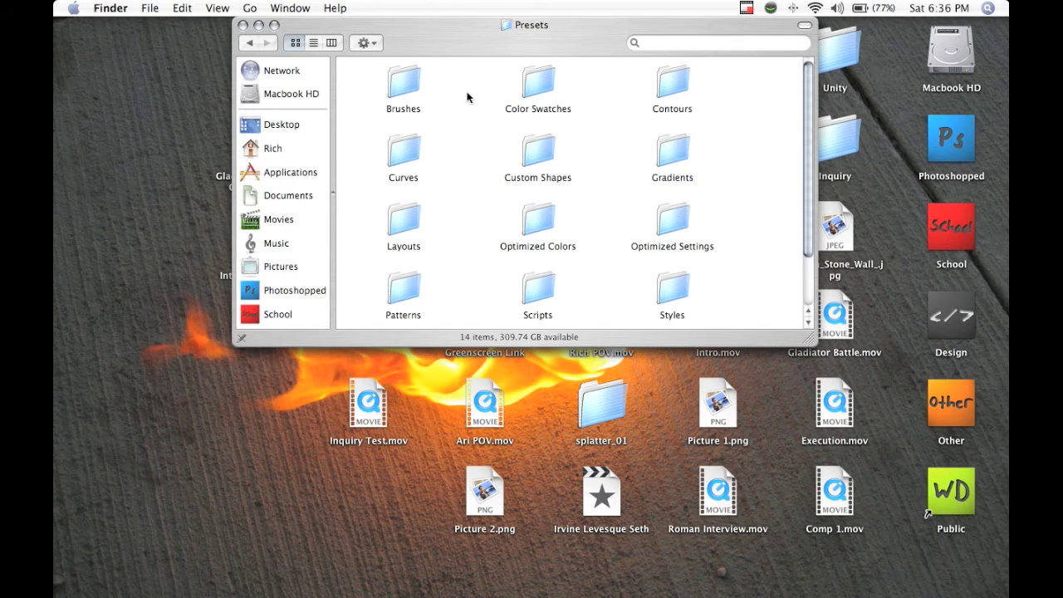
mouse_move(501, 41)
left_mouse_down()
mouse_move(682, 169)
mouse_move(669, 66)
left_mouse_up()
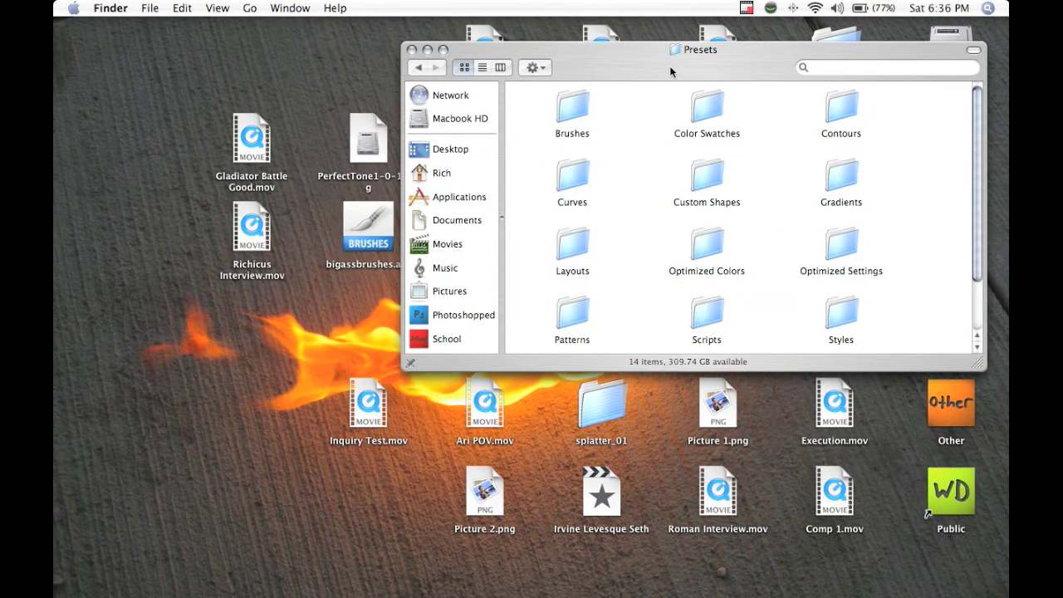
double_click(573, 108)
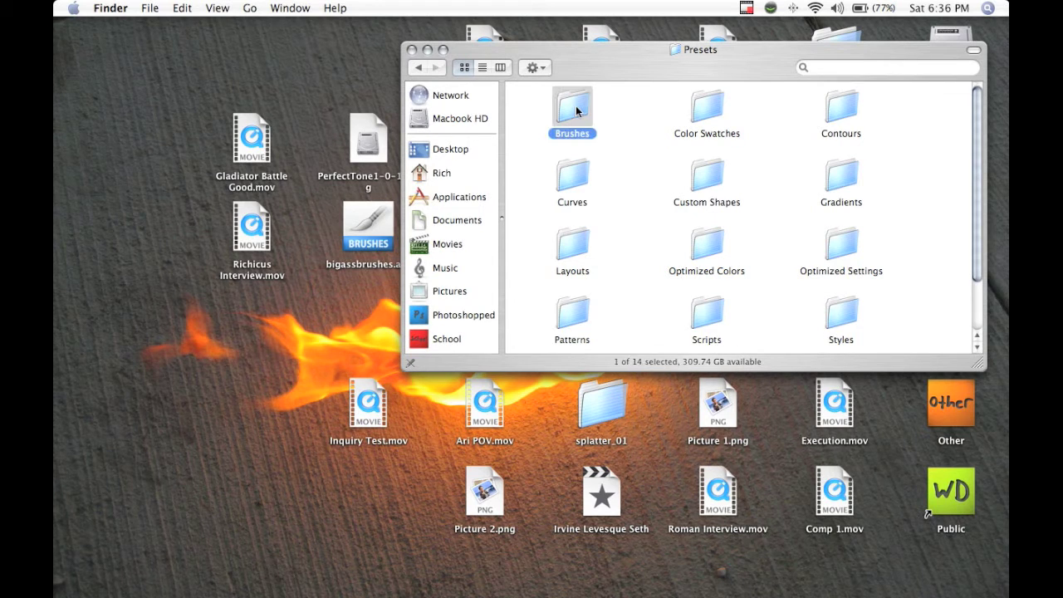
Move bigassbrushes.abr into the Brushes folder, arrange it by name, and close the window
left_click_drag(378, 228, 585, 199)
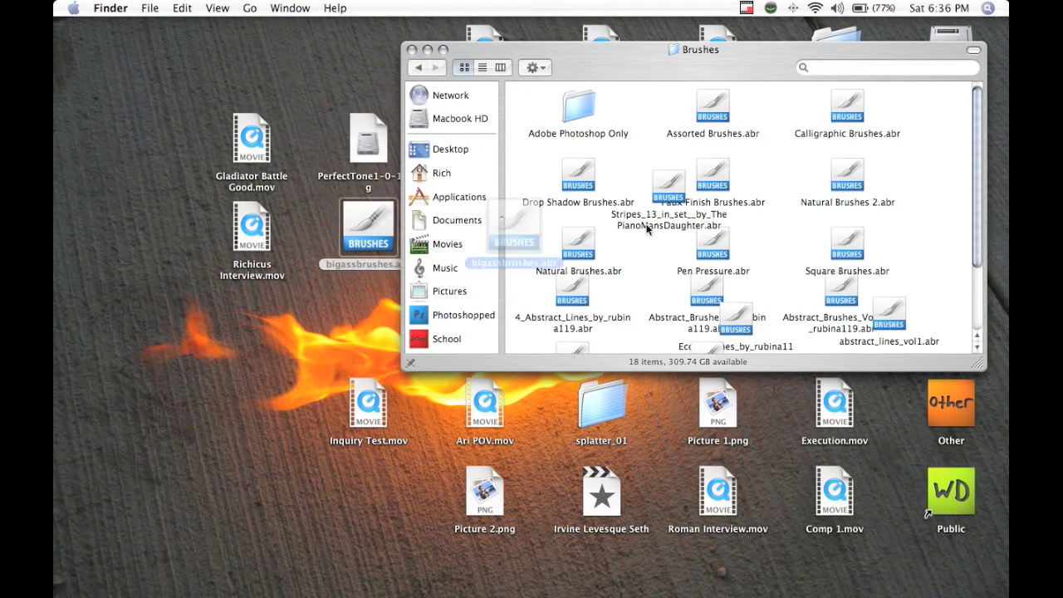
left_click(587, 196)
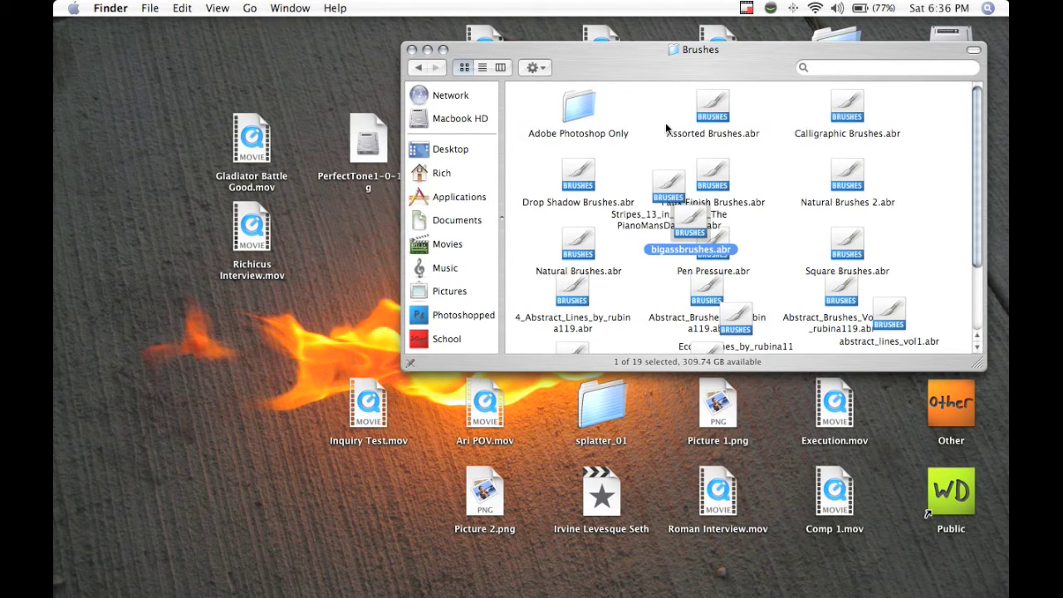
left_click(208, 8)
mouse_move(249, 92)
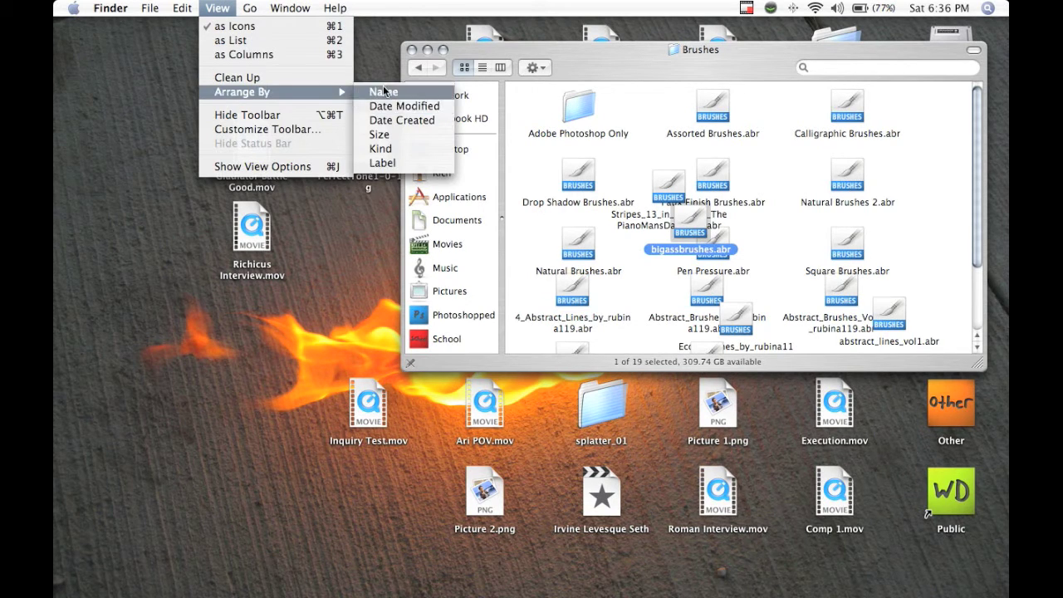
left_click(384, 91)
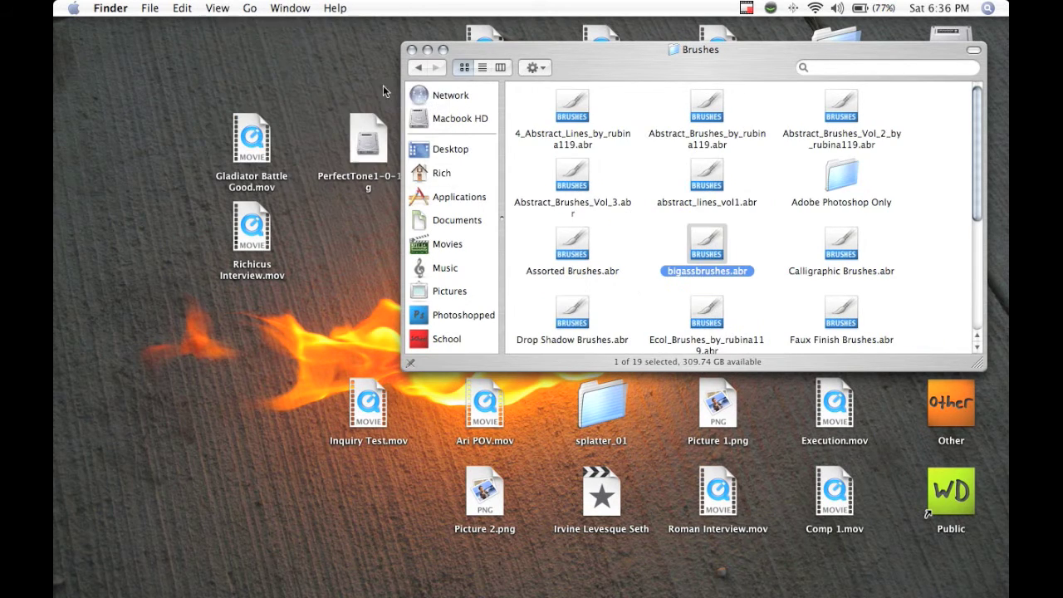
left_click(411, 51)
mouse_move(230, 576)
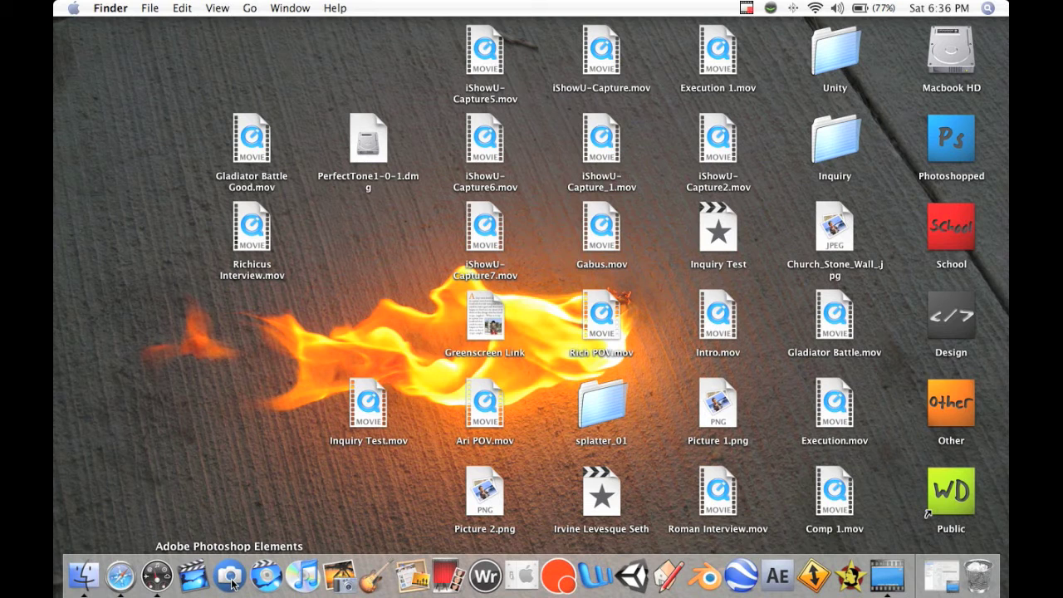
Launch Photoshop Elements 6 and create a new transparent 1280×800 document from scratch
left_click(232, 579)
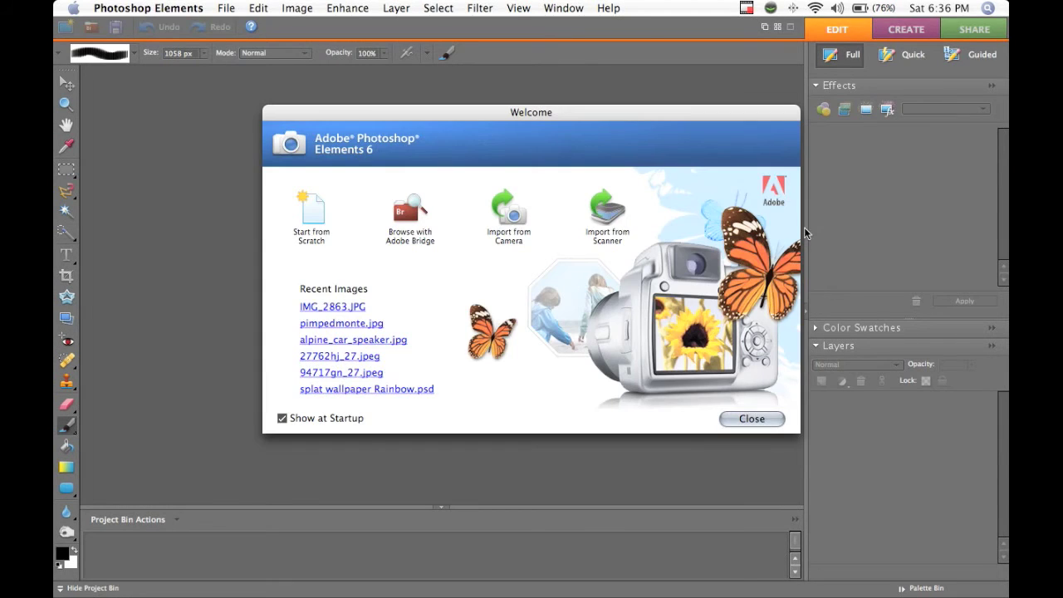
left_click(306, 214)
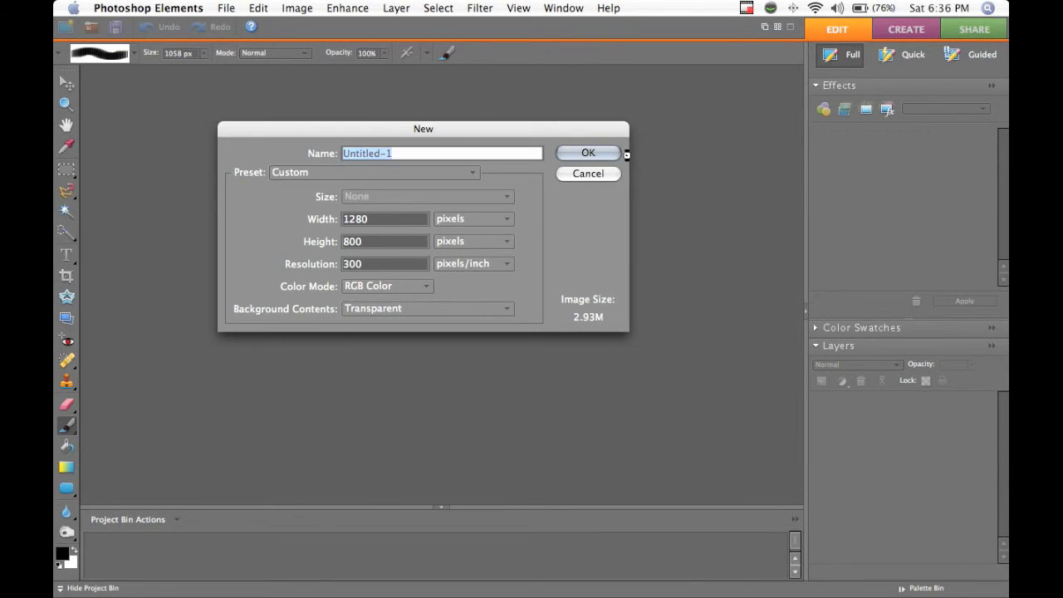
left_click(619, 153)
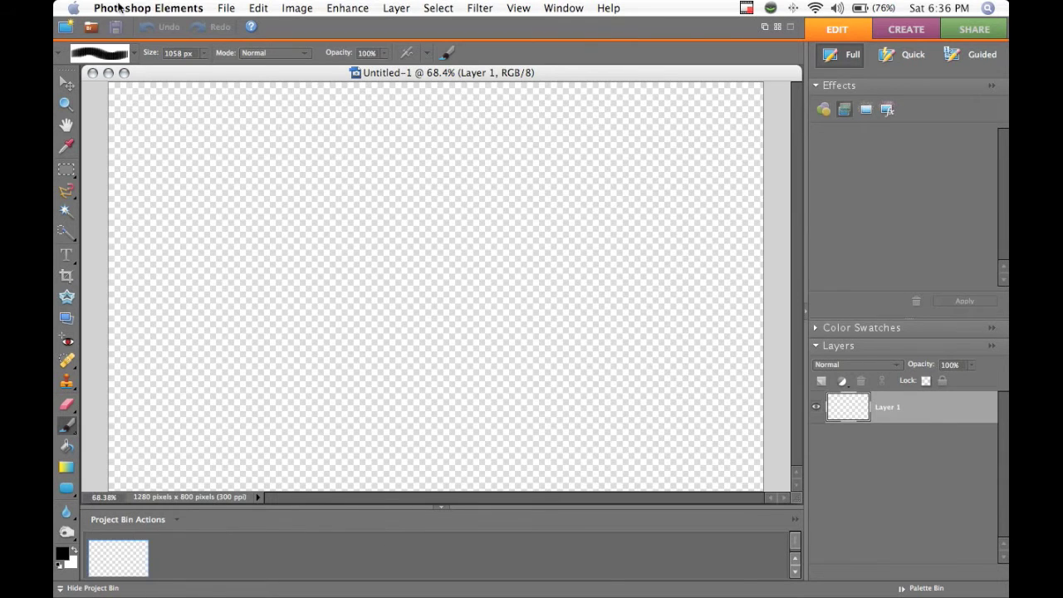
left_click(114, 53)
Load the bigassbrushes set from the brush picker's list and browse its brush tips
left_click(166, 90)
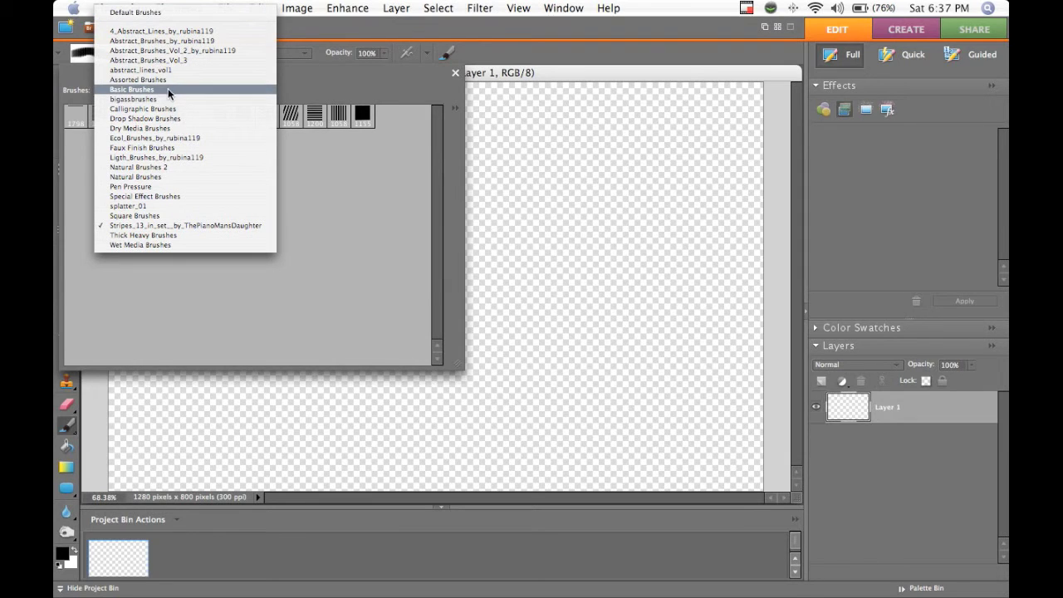
left_click(170, 99)
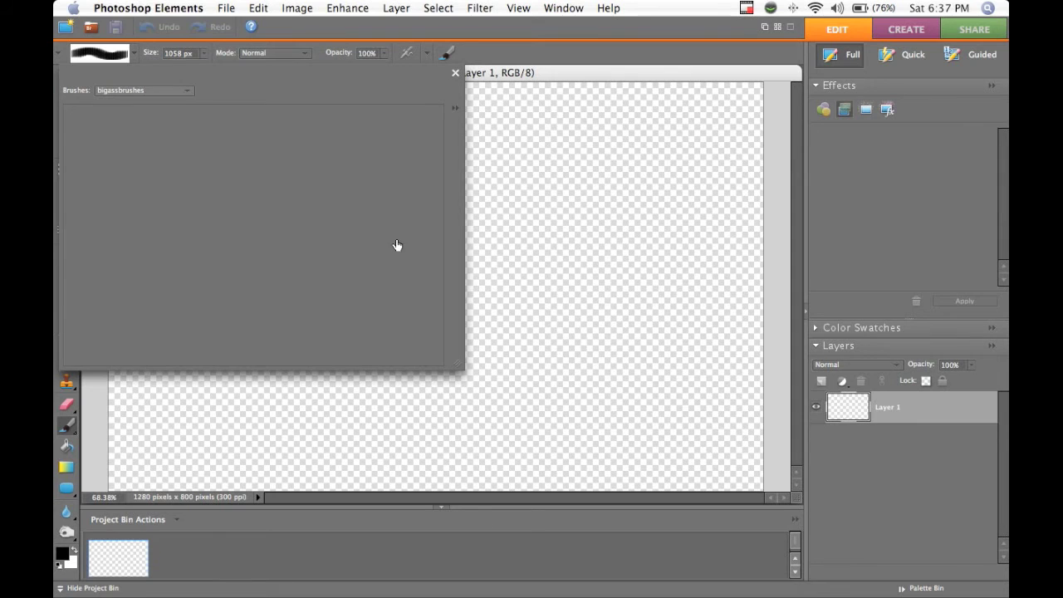
scroll(380, 239, "down", 4)
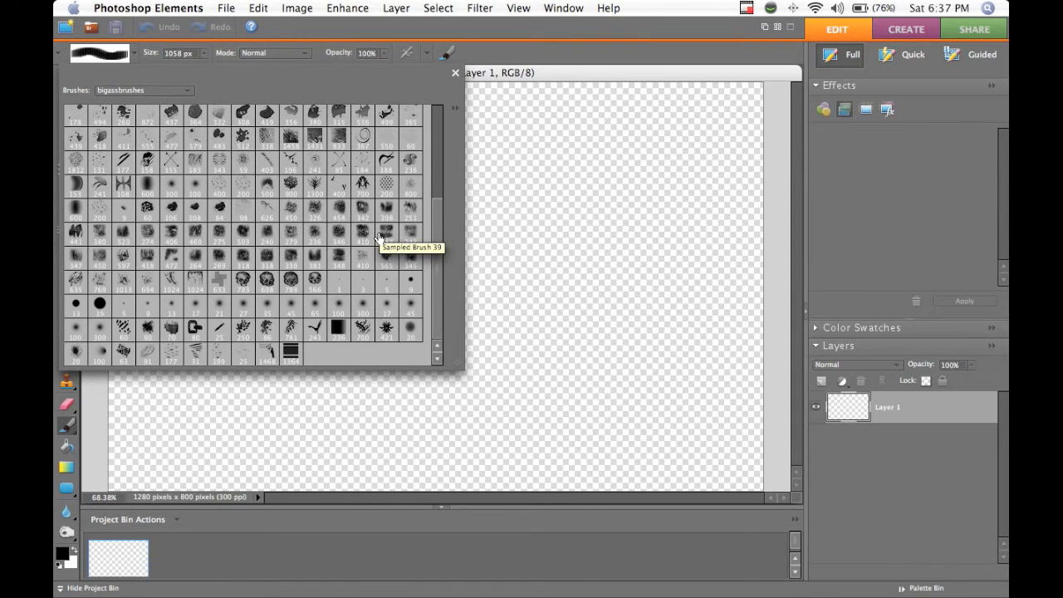
scroll(380, 238, "up", 3)
scroll(360, 232, "up", 3)
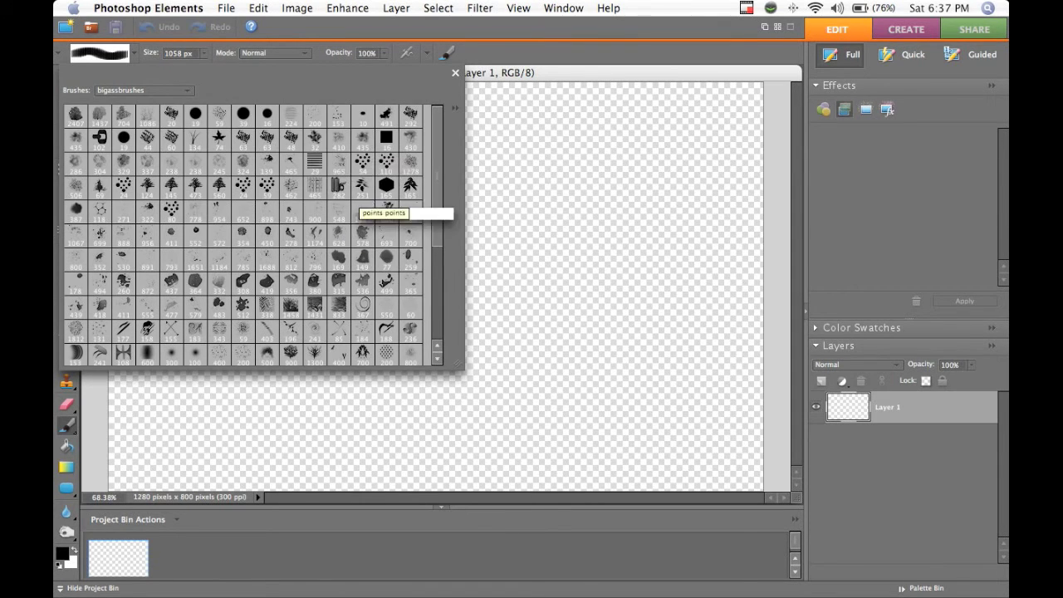
Select the solid hexagon brush at 600 px and stamp three black shapes on the canvas
left_click(386, 184)
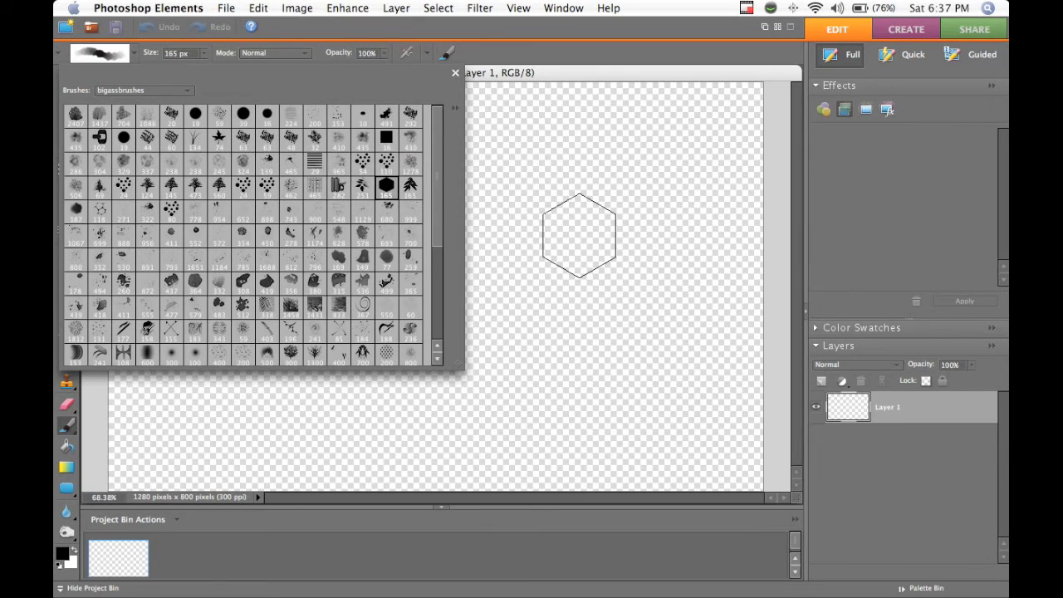
key("Return")
key("bracketright")
key("bracketright")
key("bracketright")
key("bracketright")
key("bracketright")
key("bracketright")
key("bracketright")
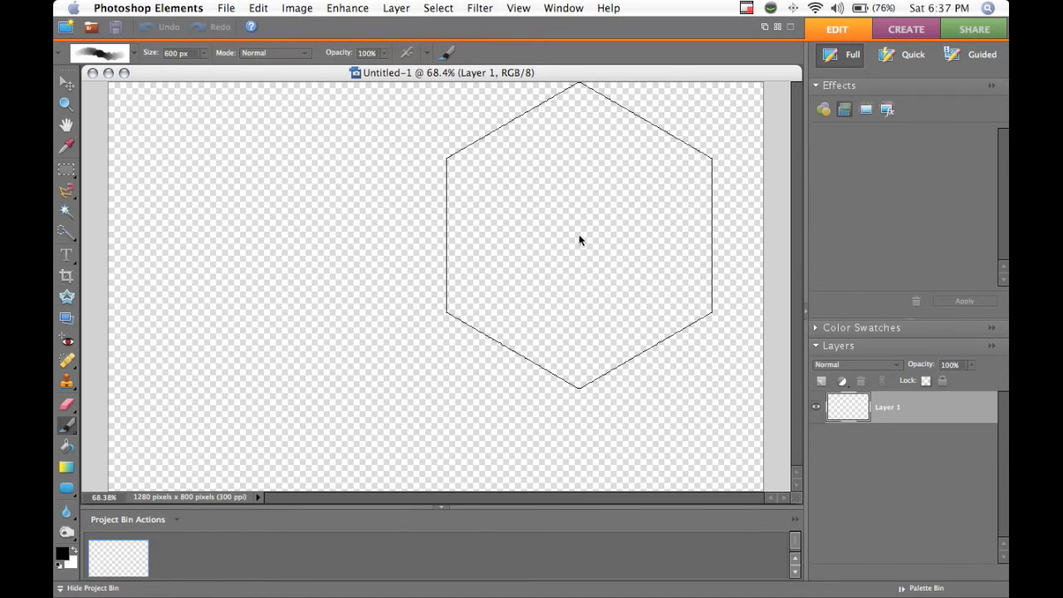
left_click(578, 278)
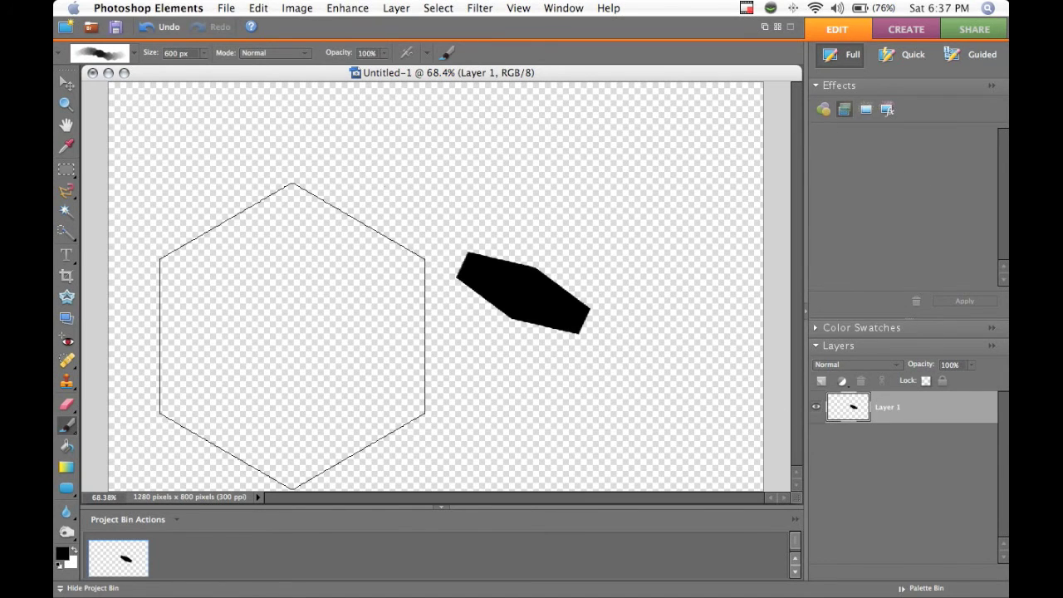
left_click(292, 307)
left_click(557, 273)
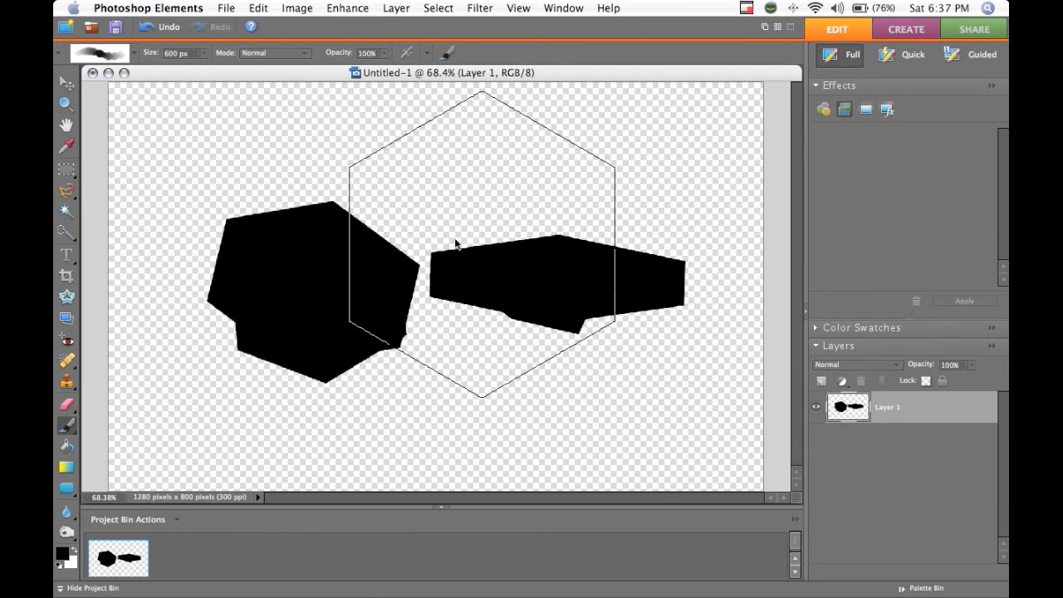
Check the additional brush settings, then stamp three more black hexagon shapes
left_click(447, 53)
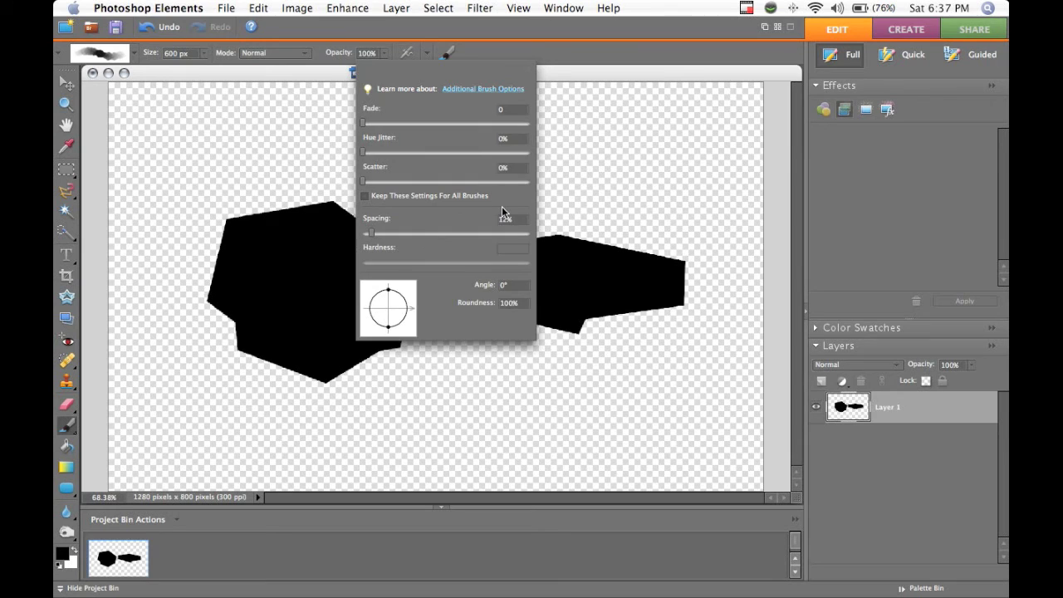
key("Return")
left_click(560, 241)
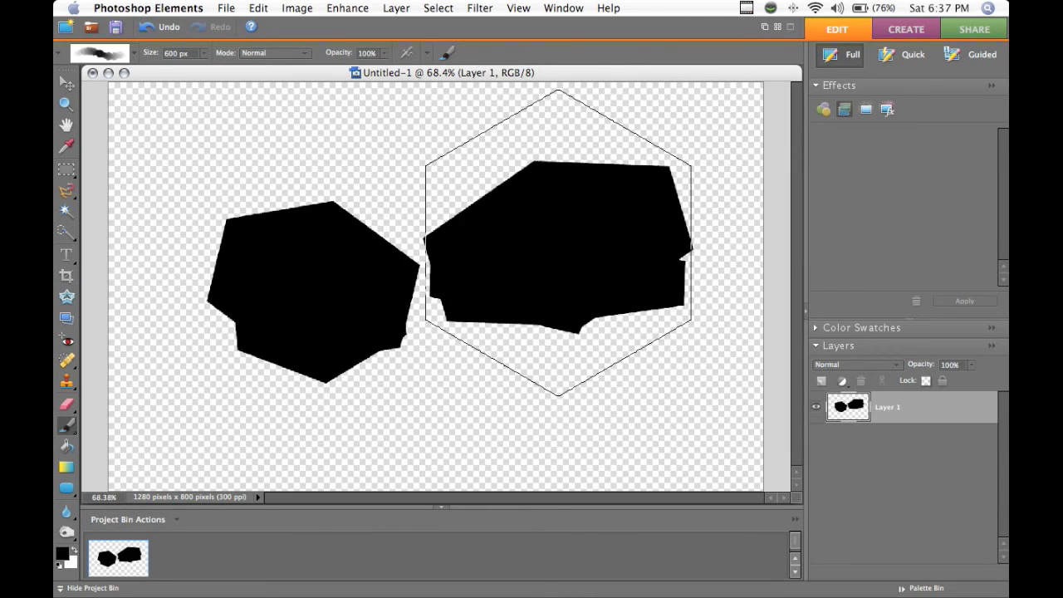
left_click(342, 204)
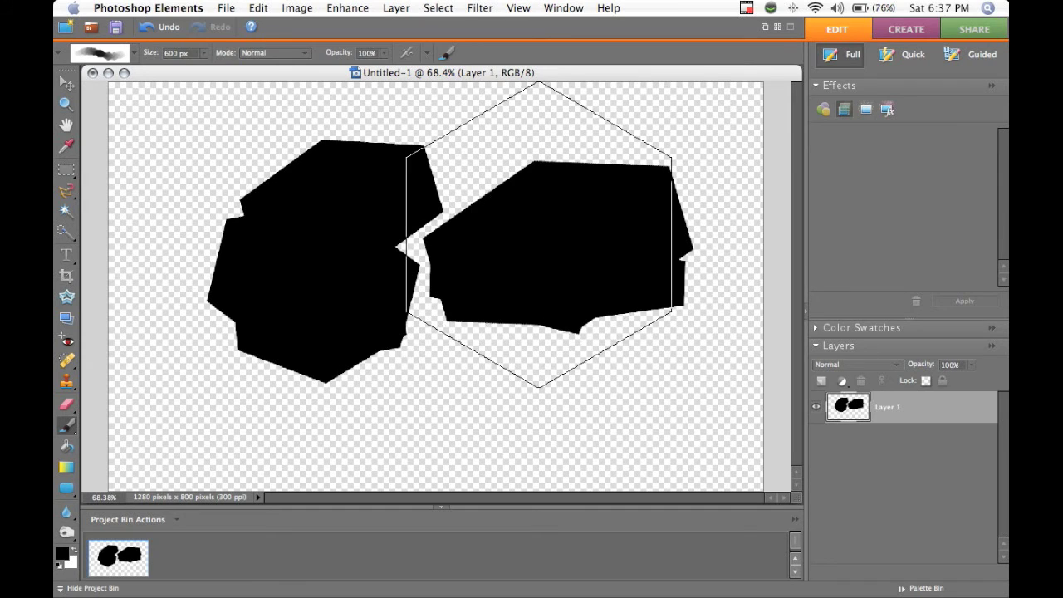
left_click(566, 334)
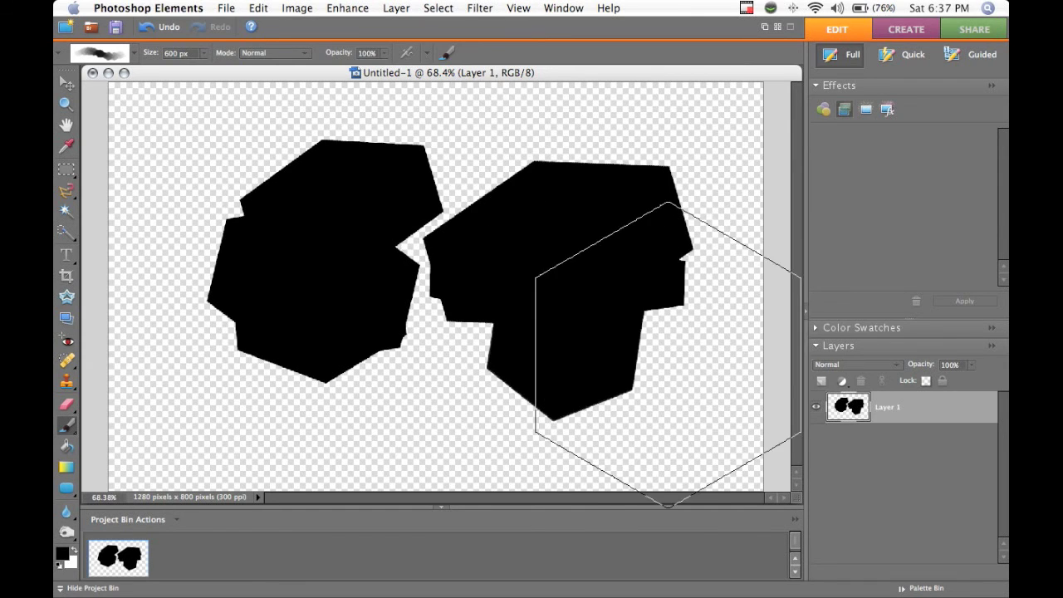